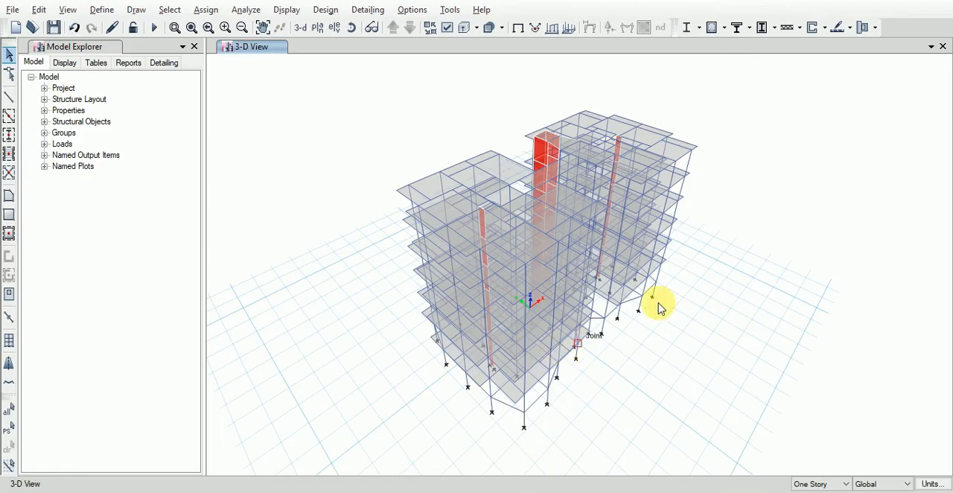
Step: Show the plan view of the Base level
{"action": "middle_click_drag", "start_coordinate": [660, 306], "coordinate": [727, 316], "text": "shift"}
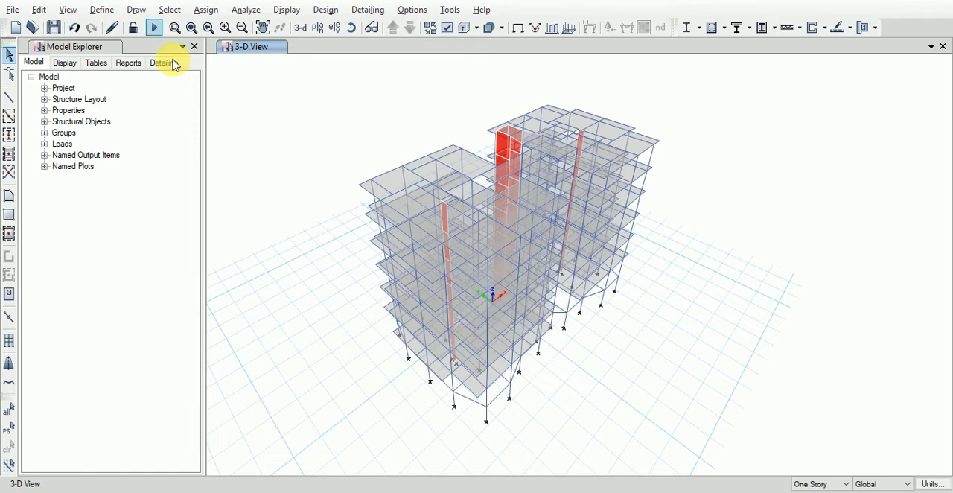
{"action": "left_click", "coordinate": [301, 30]}
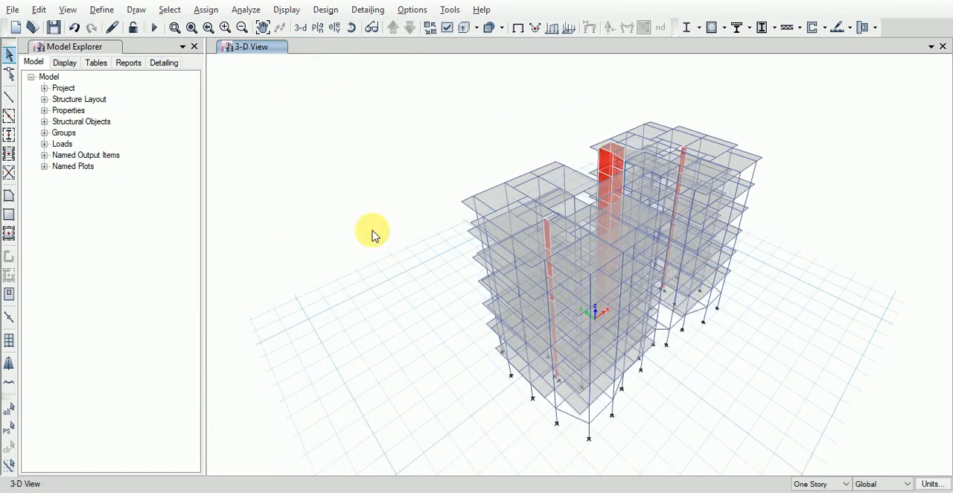
{"action": "left_click", "coordinate": [318, 28]}
{"action": "left_click", "coordinate": [398, 275]}
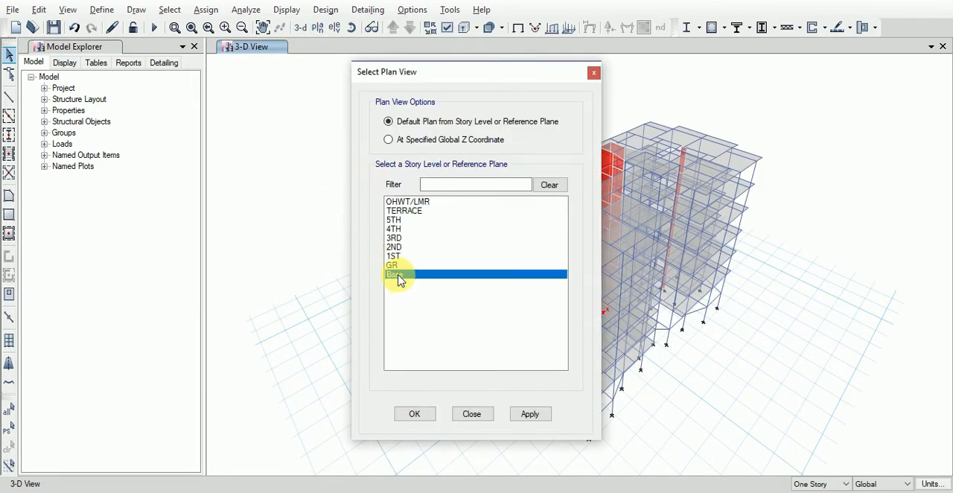
{"action": "left_click", "coordinate": [415, 413]}
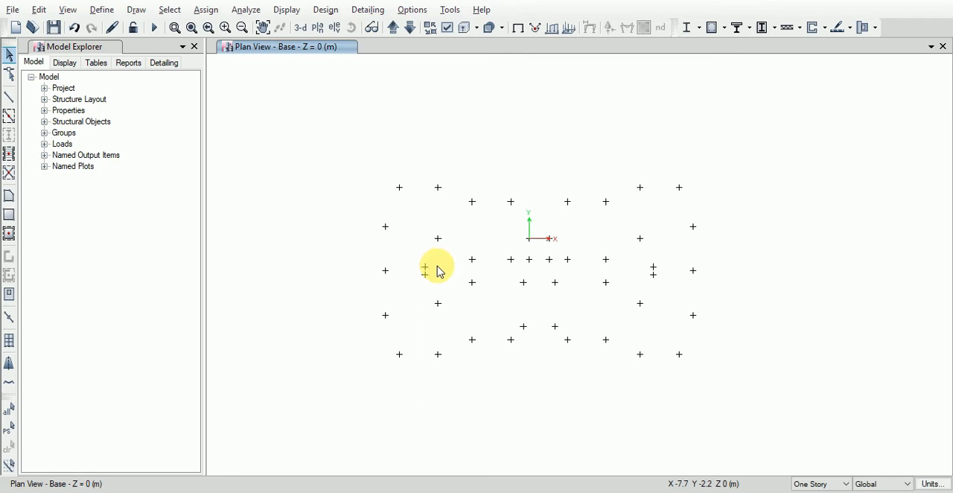
Step: Select all the joints on the Base plan with a selection window
{"action": "left_click_drag", "start_coordinate": [342, 135], "coordinate": [755, 400]}
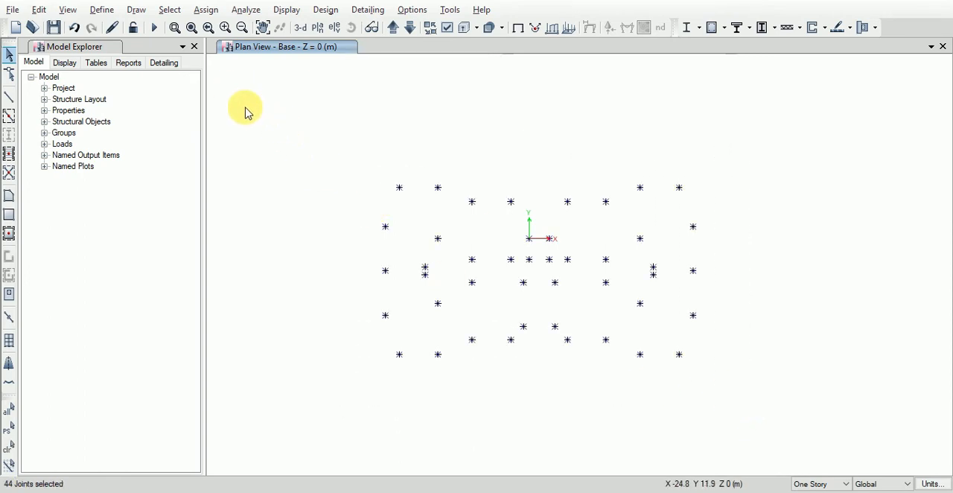
{"action": "left_click_drag", "start_coordinate": [328, 128], "coordinate": [815, 438]}
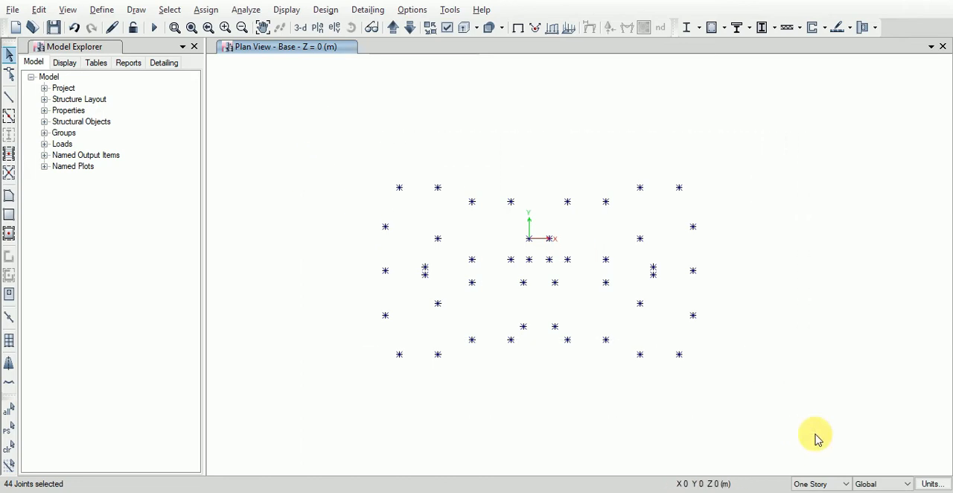
{"action": "left_click", "coordinate": [838, 484]}
{"action": "left_click", "coordinate": [838, 484]}
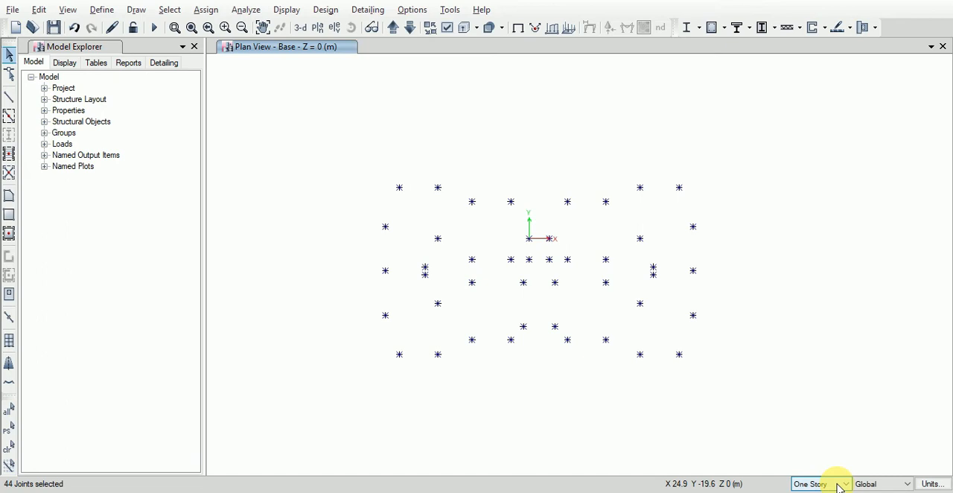
Step: Open the joint restraint assignment for the selected base joints
{"action": "left_click", "coordinate": [207, 10]}
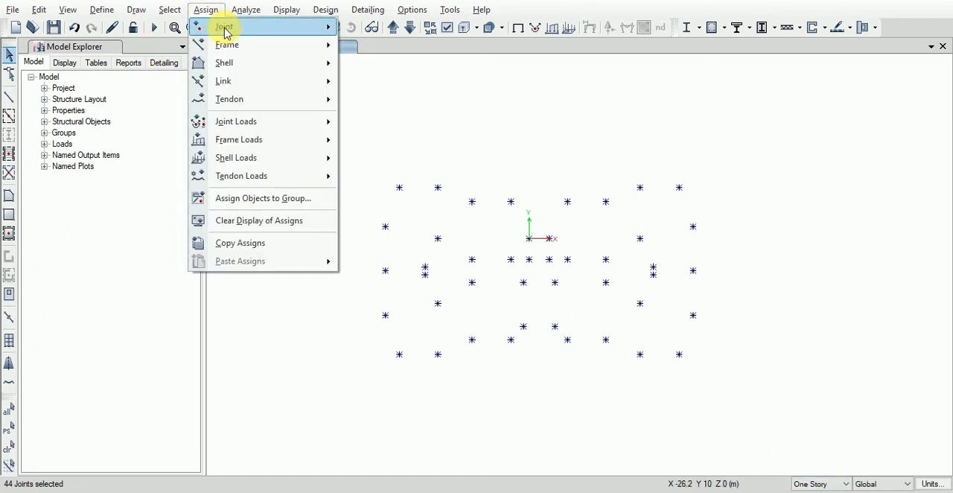
{"action": "mouse_move", "coordinate": [240, 27]}
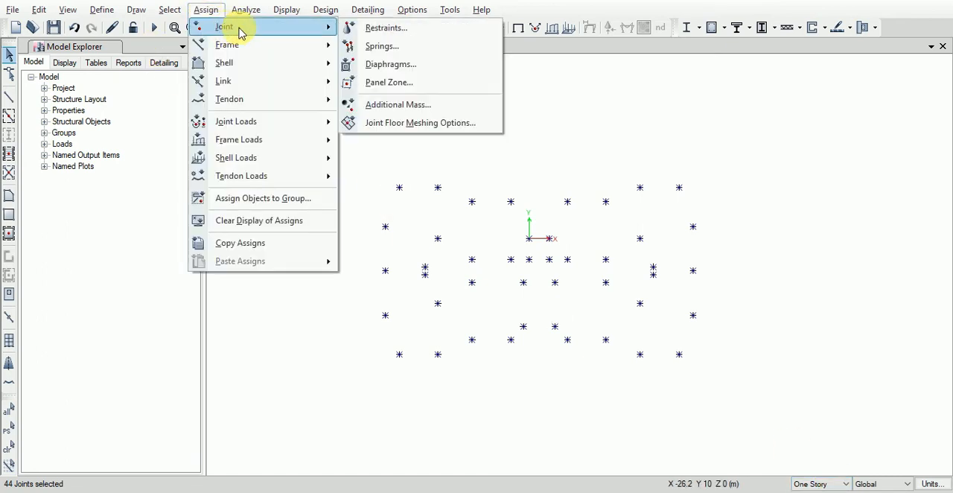
{"action": "left_click", "coordinate": [389, 28]}
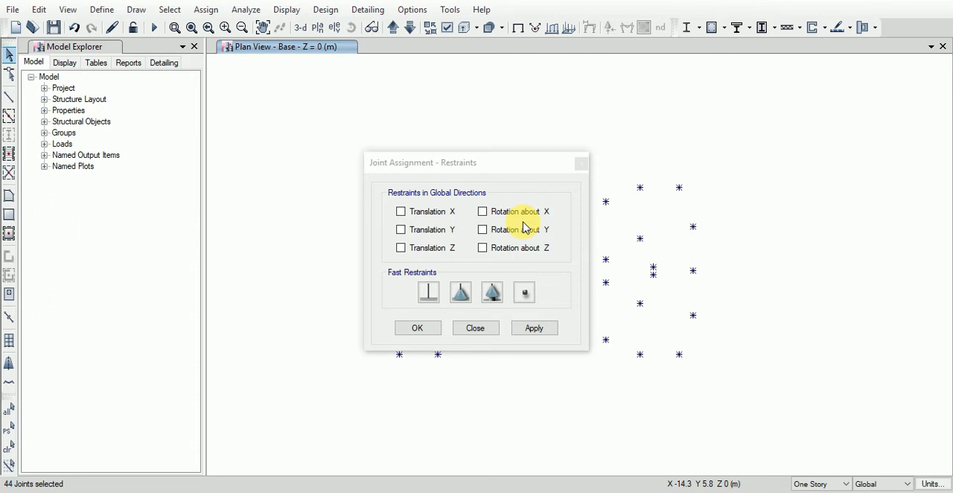
Step: Try the fixed, pinned, roller and free fast restraint presets for the selected joints
{"action": "left_click", "coordinate": [431, 296]}
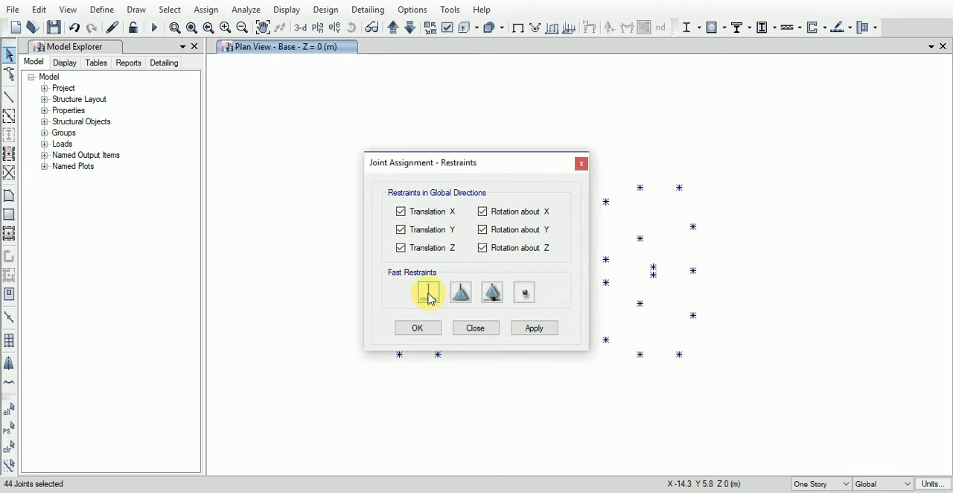
{"action": "left_click", "coordinate": [403, 248]}
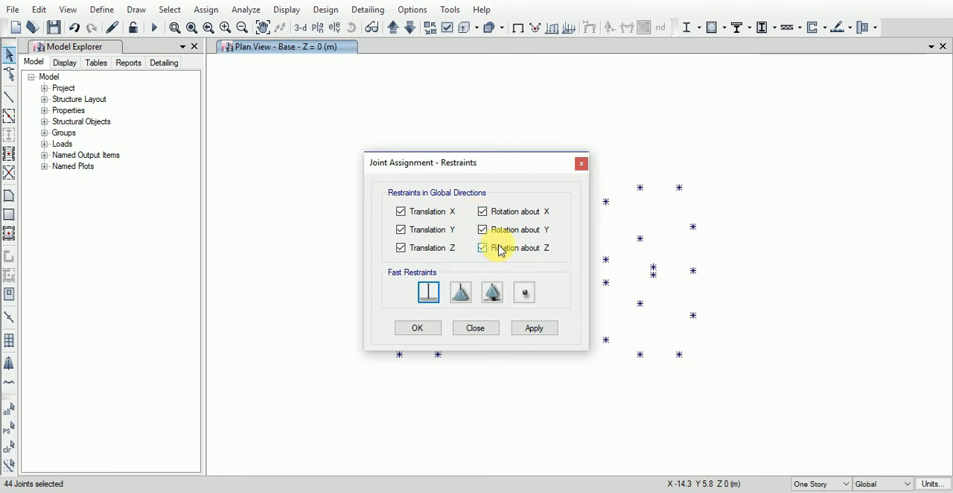
{"action": "left_click", "coordinate": [462, 297]}
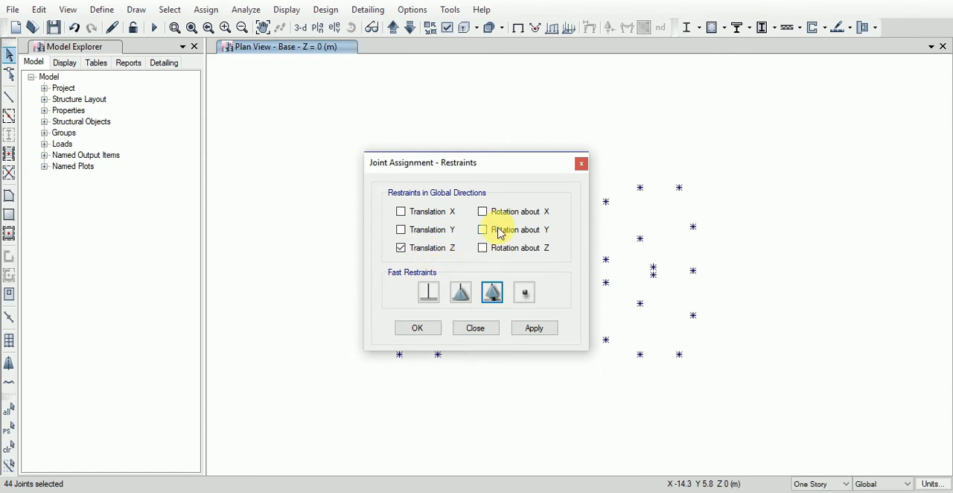
{"action": "left_click", "coordinate": [527, 295]}
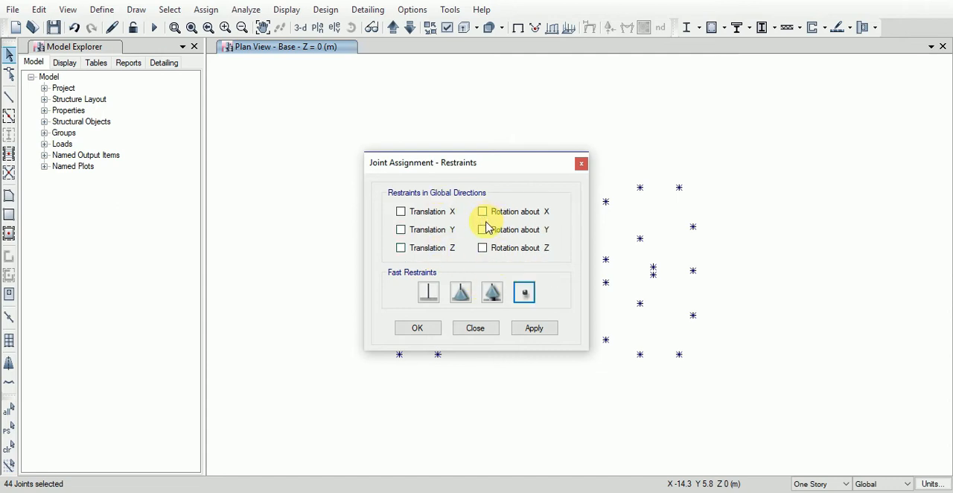
Step: Apply the fixed restraint, with all translations and rotations about X, Y and Z restrained, to the selected joints and show the model in 3D
{"action": "left_click", "coordinate": [429, 295]}
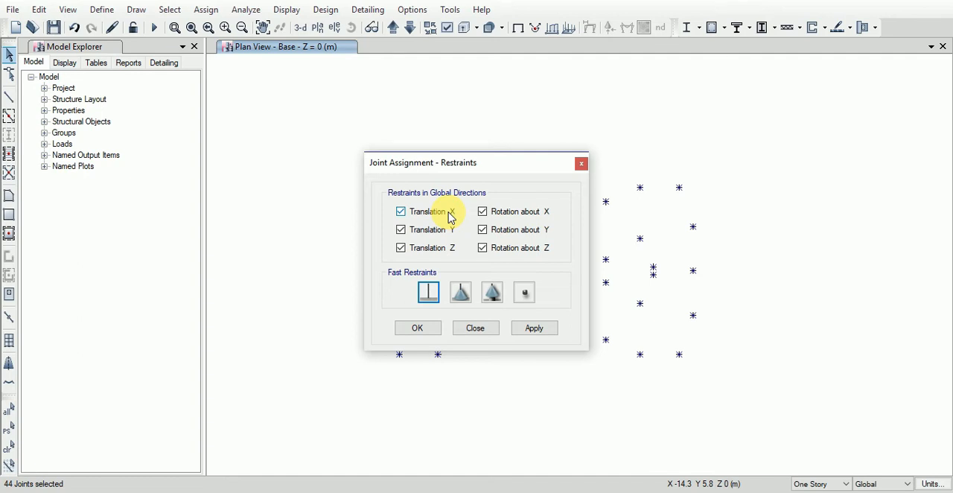
{"action": "left_click", "coordinate": [429, 293]}
{"action": "left_click", "coordinate": [534, 327]}
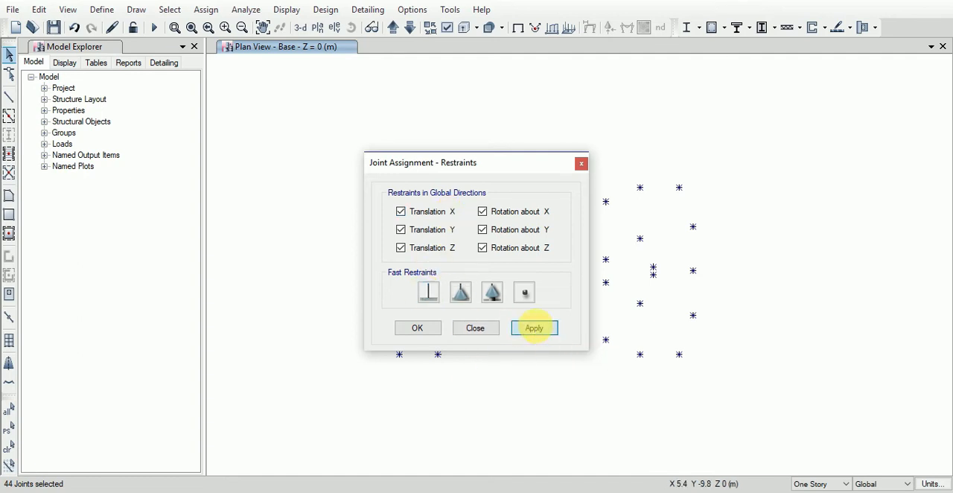
{"action": "left_click", "coordinate": [417, 328]}
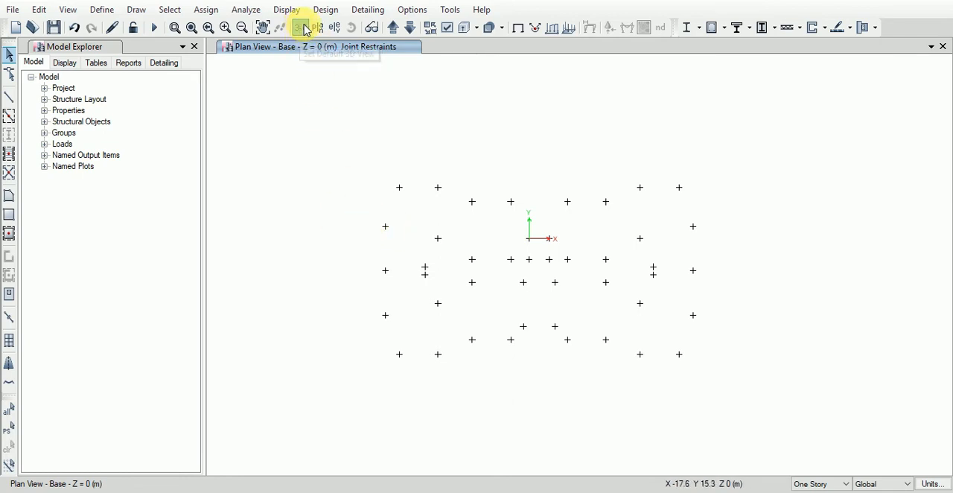
{"action": "left_click", "coordinate": [300, 29]}
{"action": "scroll", "coordinate": [589, 451], "scroll_direction": "up", "scroll_amount": 3}
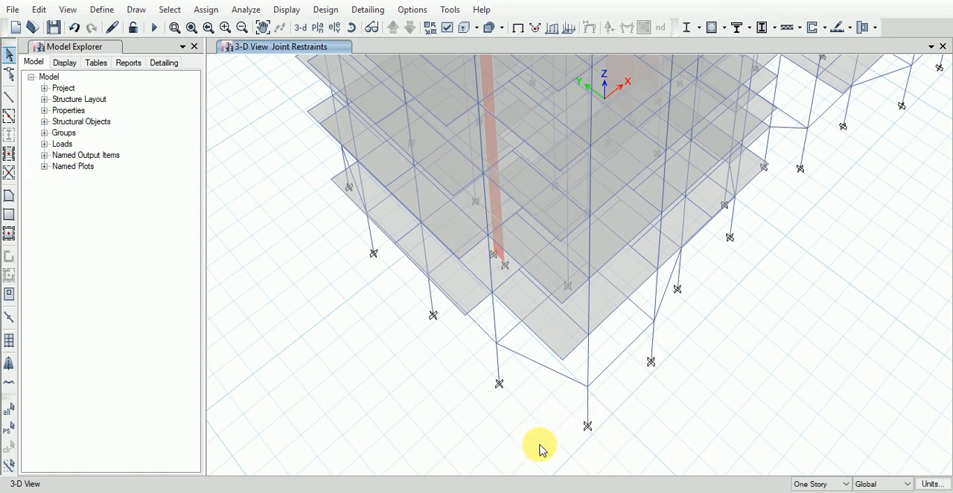
Step: Switch to the ETABS checklist spreadsheet, fill cell B40 about assigning foundation base supports green, and return to ETABS
{"action": "left_click", "coordinate": [556, 492]}
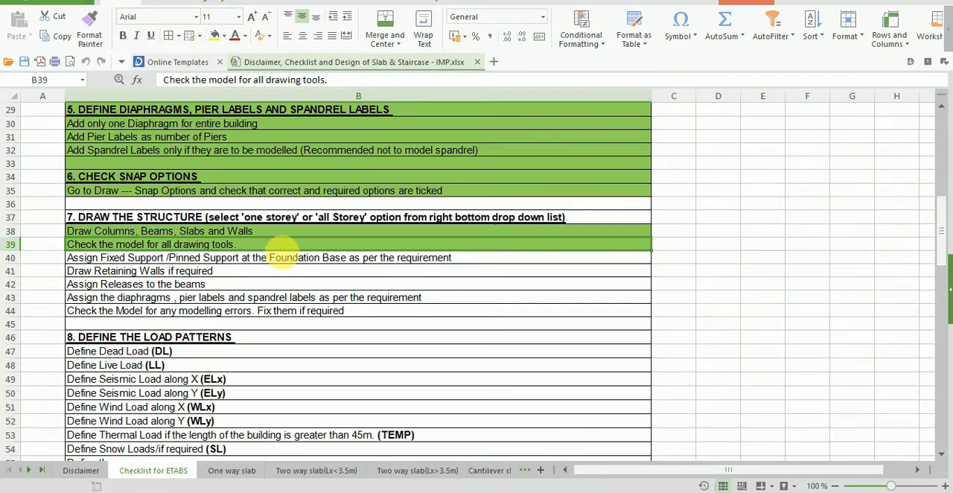
{"action": "left_click", "coordinate": [279, 263]}
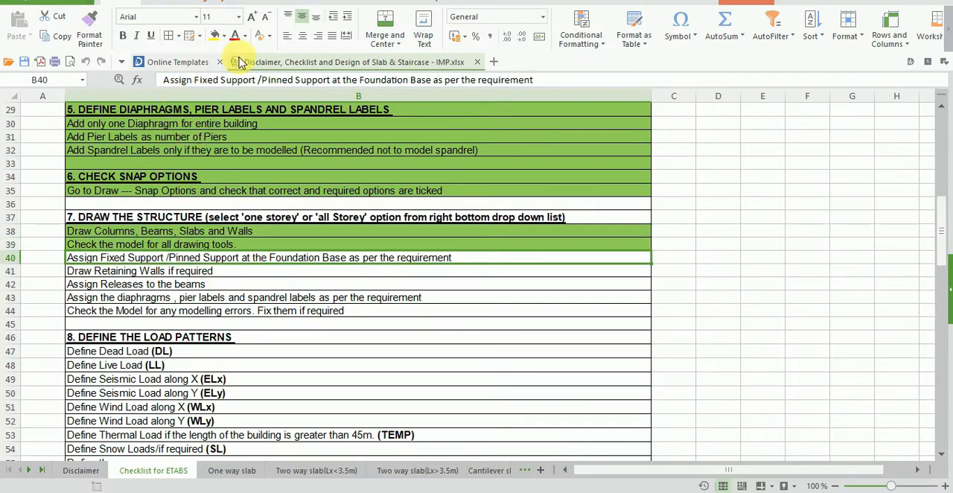
{"action": "left_click", "coordinate": [225, 36]}
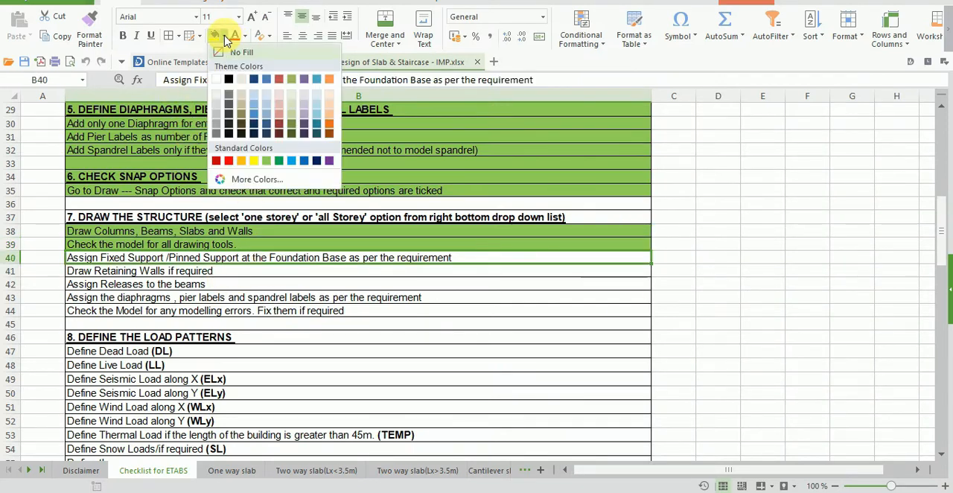
{"action": "left_click", "coordinate": [266, 160]}
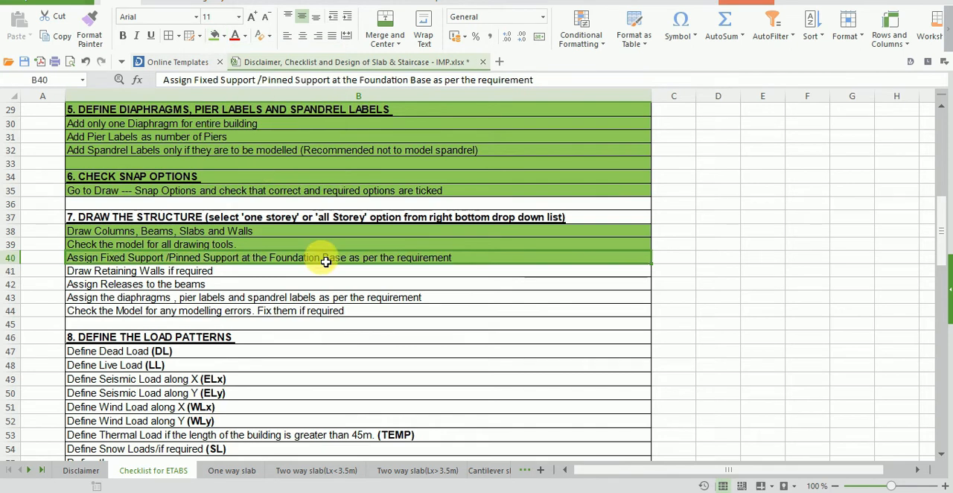
{"action": "left_click", "coordinate": [224, 275]}
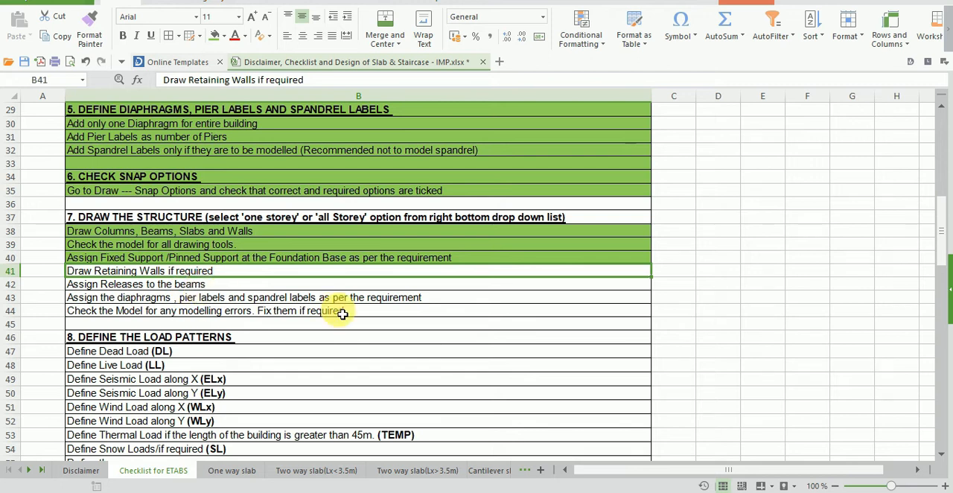
{"action": "left_click", "coordinate": [510, 492]}
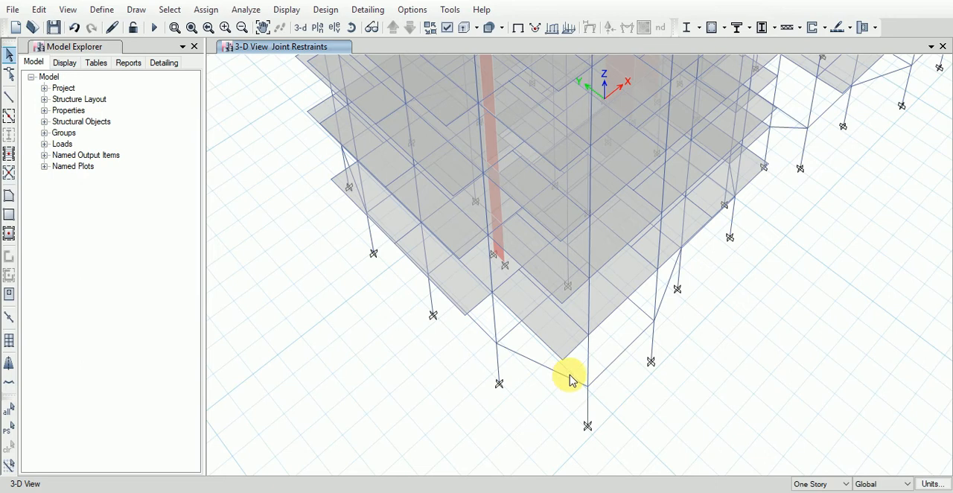
Step: Hide the columns, beams and floors in the 3D view to inspect the walls and base restraints
{"action": "scroll", "coordinate": [366, 383], "scroll_direction": "down", "scroll_amount": 5}
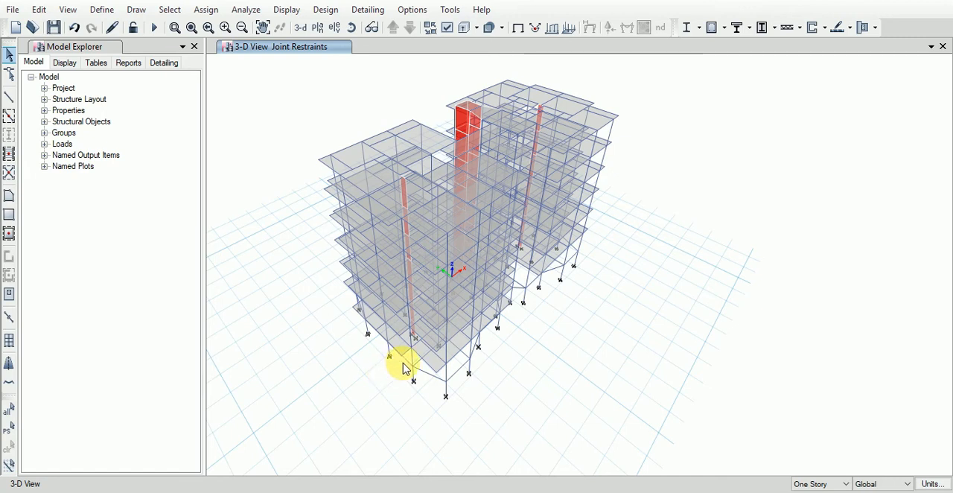
{"action": "left_click", "coordinate": [449, 35]}
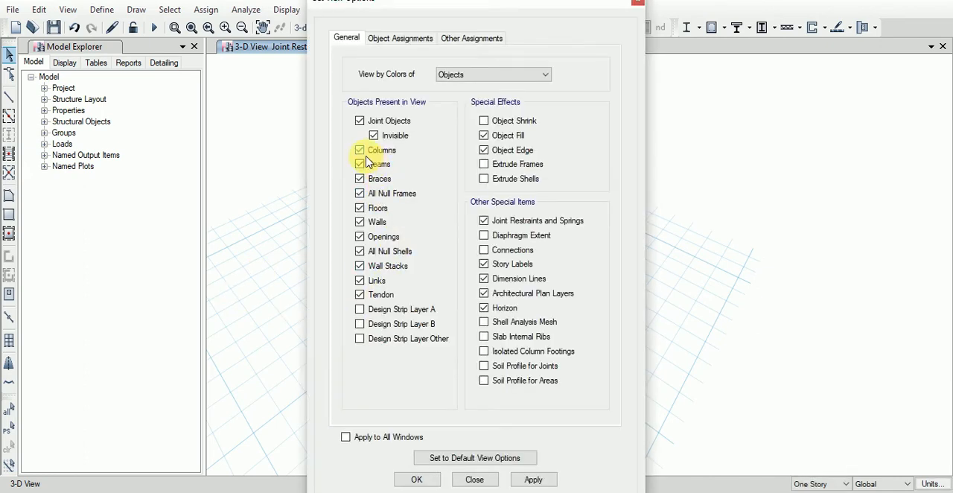
{"action": "left_click", "coordinate": [360, 164]}
{"action": "left_click", "coordinate": [362, 179]}
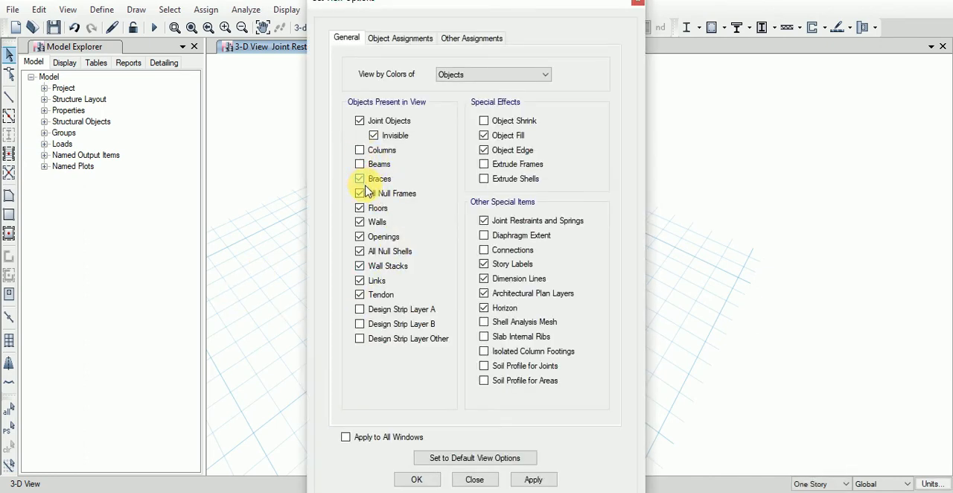
{"action": "left_click", "coordinate": [365, 210]}
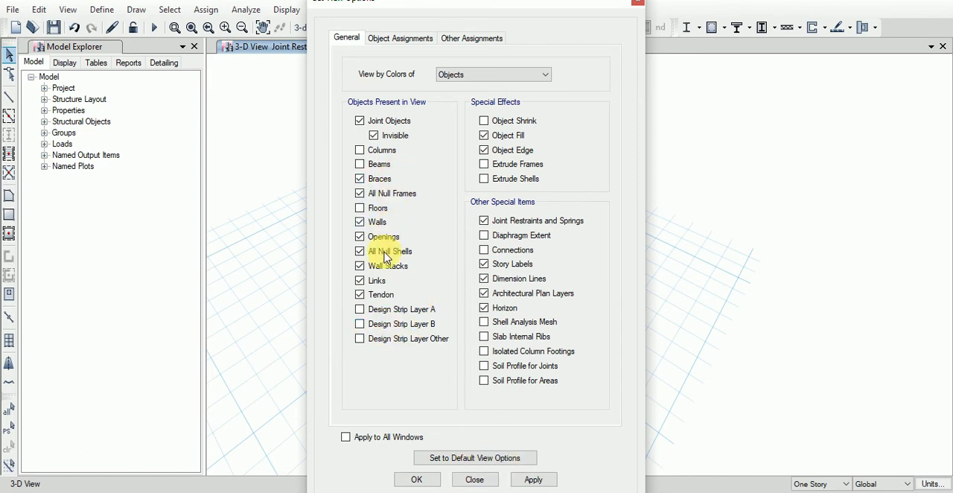
{"action": "left_click", "coordinate": [417, 479]}
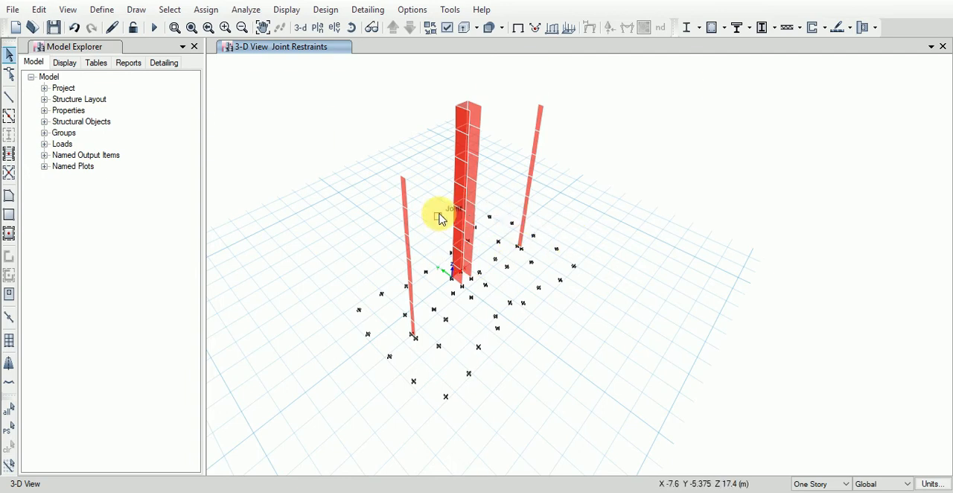
{"action": "scroll", "coordinate": [437, 217], "scroll_direction": "up", "scroll_amount": 3}
{"action": "middle_click_drag", "start_coordinate": [506, 324], "coordinate": [509, 301]}
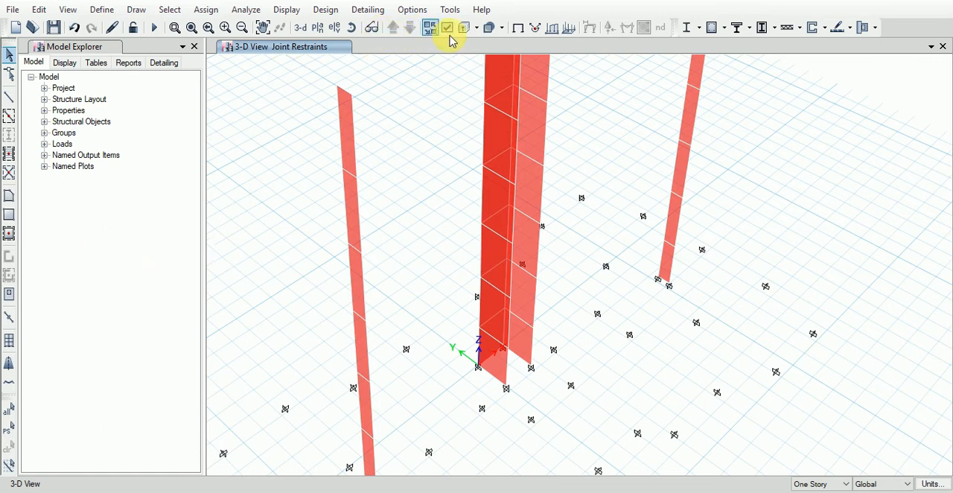
Step: Show the floors, beams and columns in the 3D view again
{"action": "key", "text": "ctrl+w"}
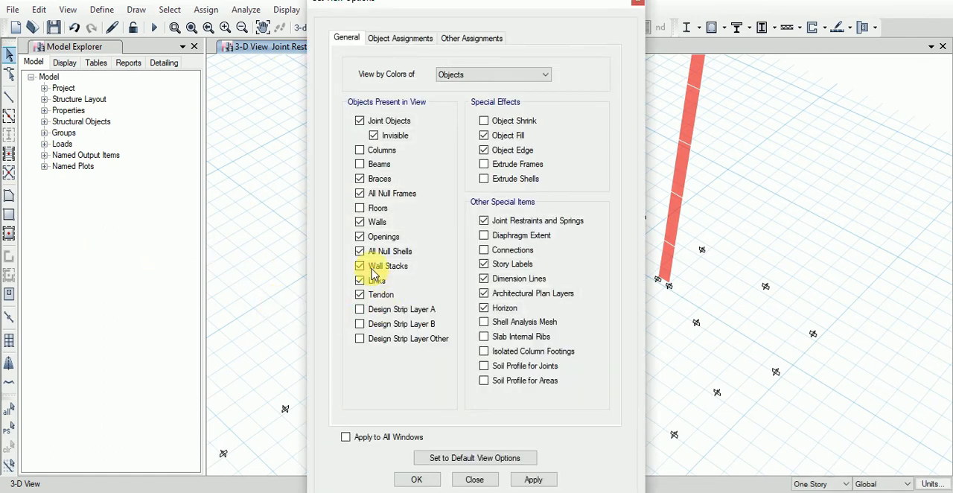
{"action": "left_click", "coordinate": [361, 209]}
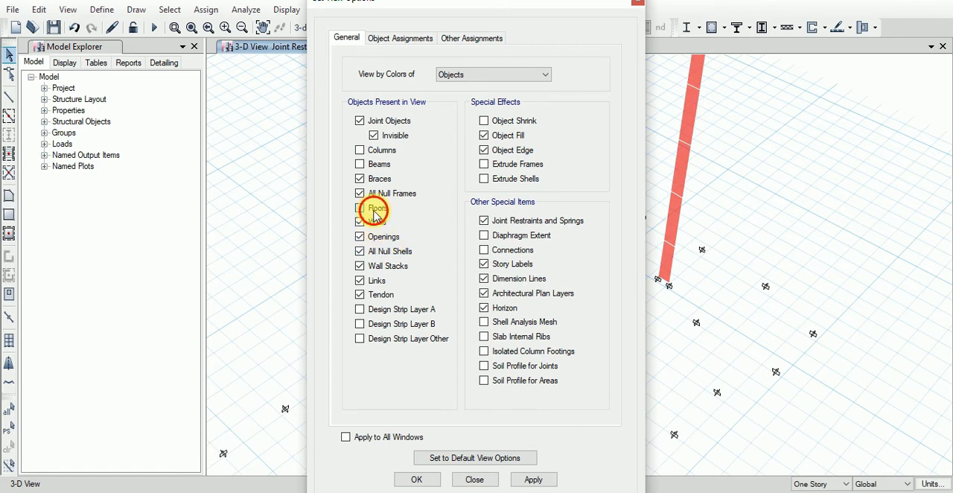
{"action": "left_click", "coordinate": [360, 164]}
{"action": "left_click", "coordinate": [361, 150]}
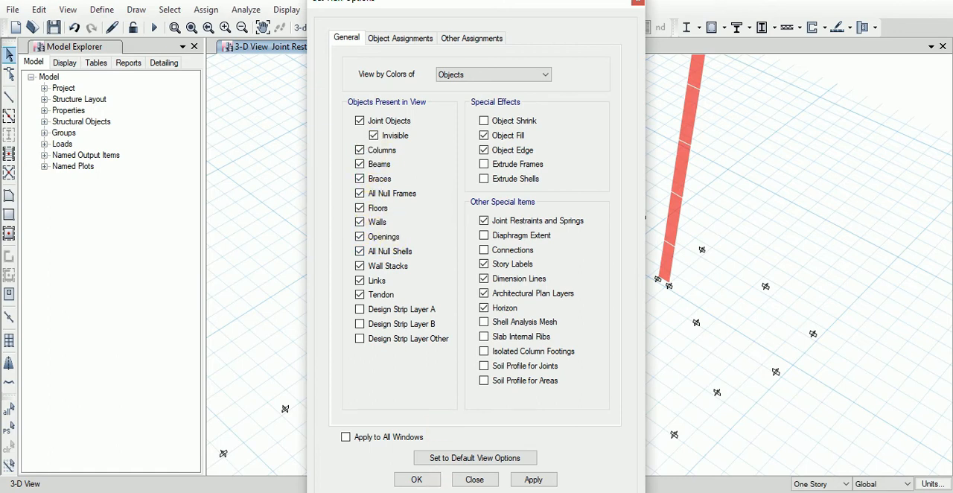
{"action": "left_click", "coordinate": [417, 480]}
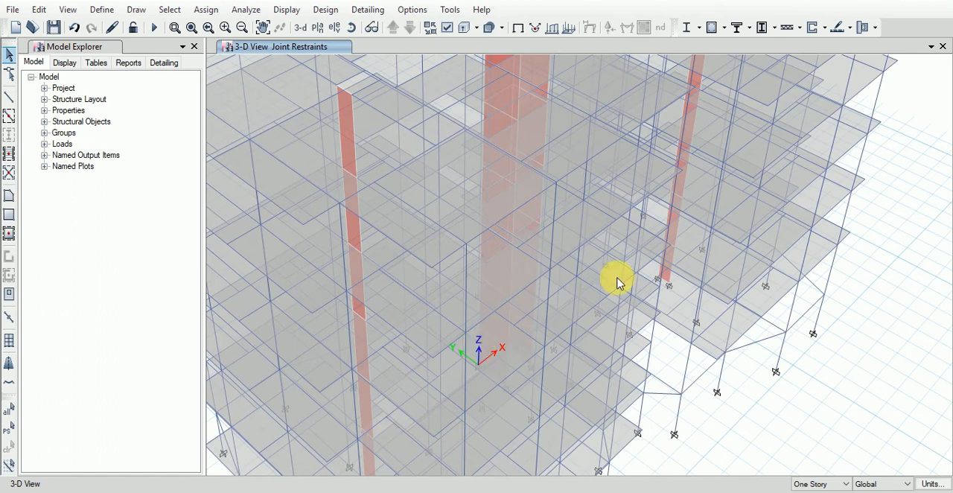
Step: Open the plan view of story level GR and focus on the lower-left part of the building
{"action": "scroll", "coordinate": [587, 309], "scroll_direction": "up", "scroll_amount": 5}
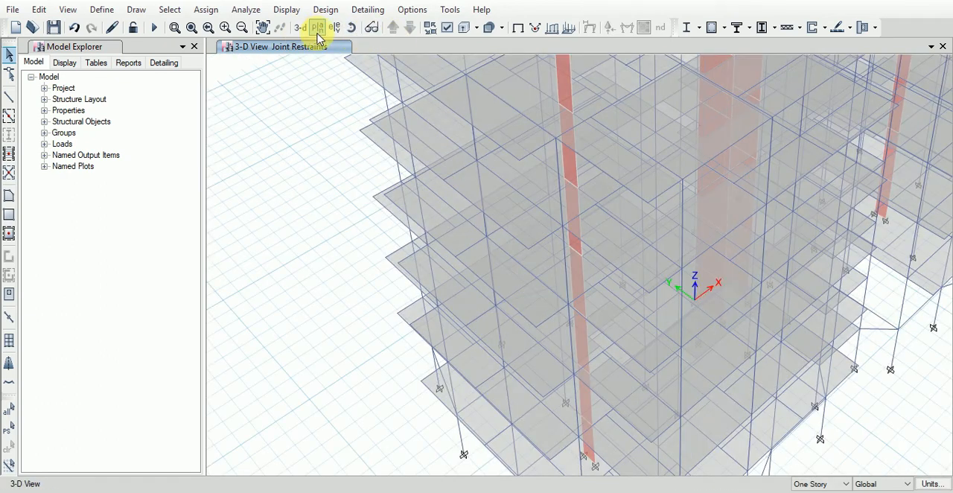
{"action": "left_click", "coordinate": [318, 28]}
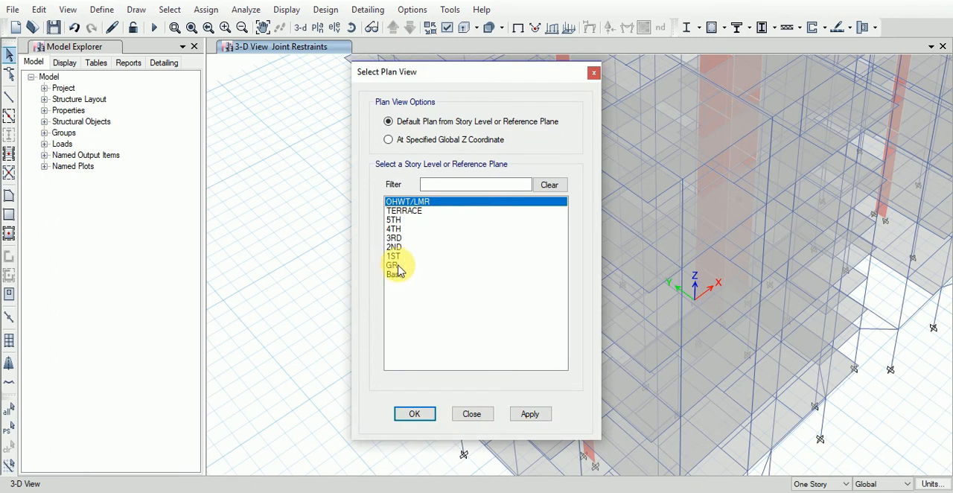
{"action": "left_click", "coordinate": [397, 266]}
{"action": "left_click", "coordinate": [429, 412]}
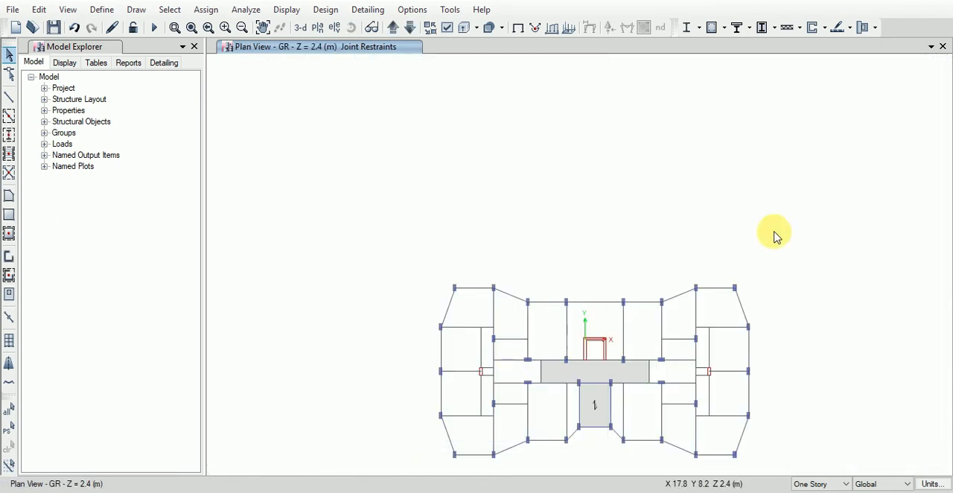
{"action": "scroll", "coordinate": [415, 337], "scroll_direction": "up", "scroll_amount": 3}
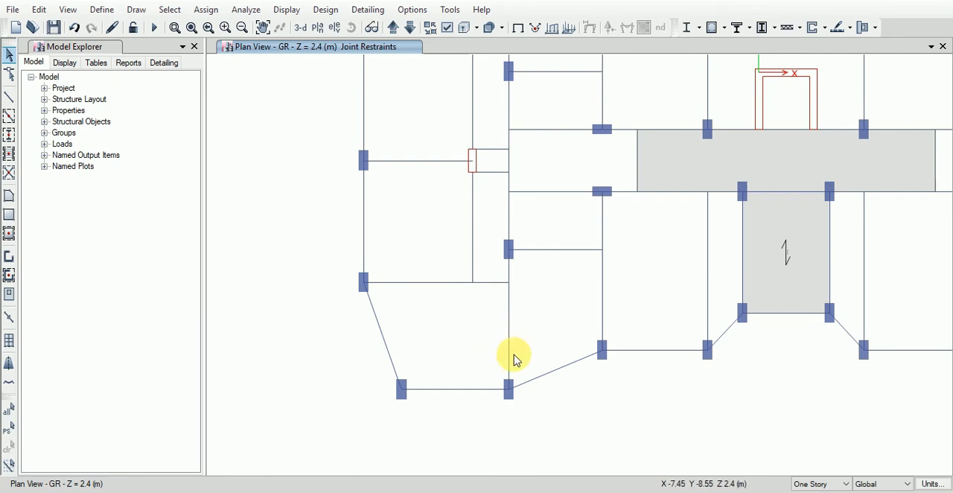
{"action": "left_click", "coordinate": [10, 256]}
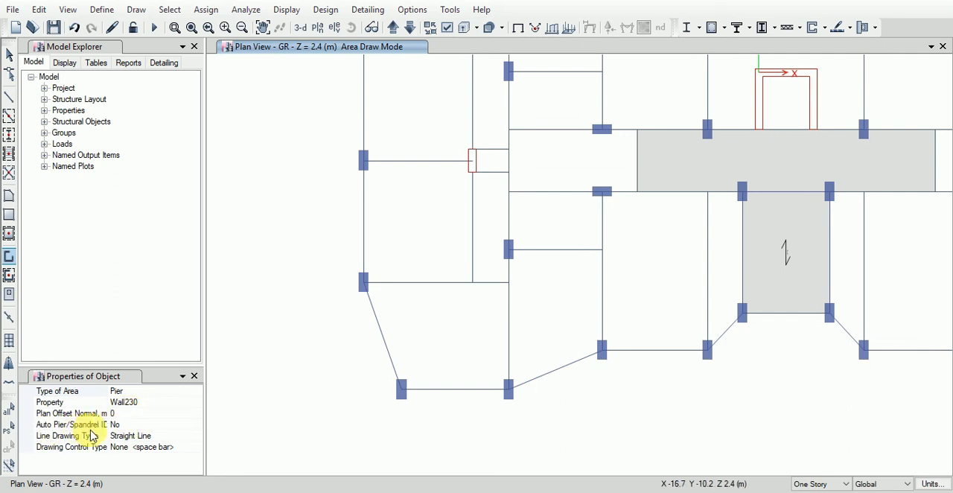
{"action": "left_click", "coordinate": [146, 425]}
{"action": "left_click", "coordinate": [196, 425]}
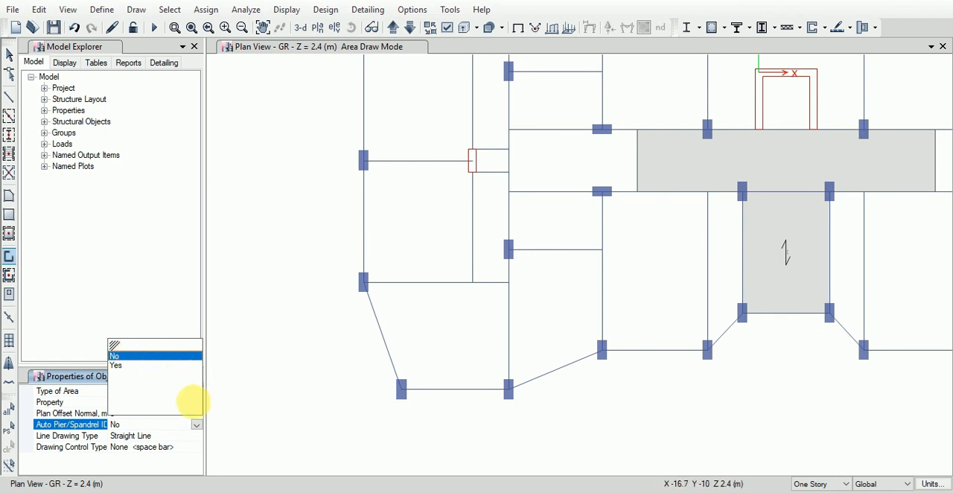
{"action": "left_click", "coordinate": [270, 371]}
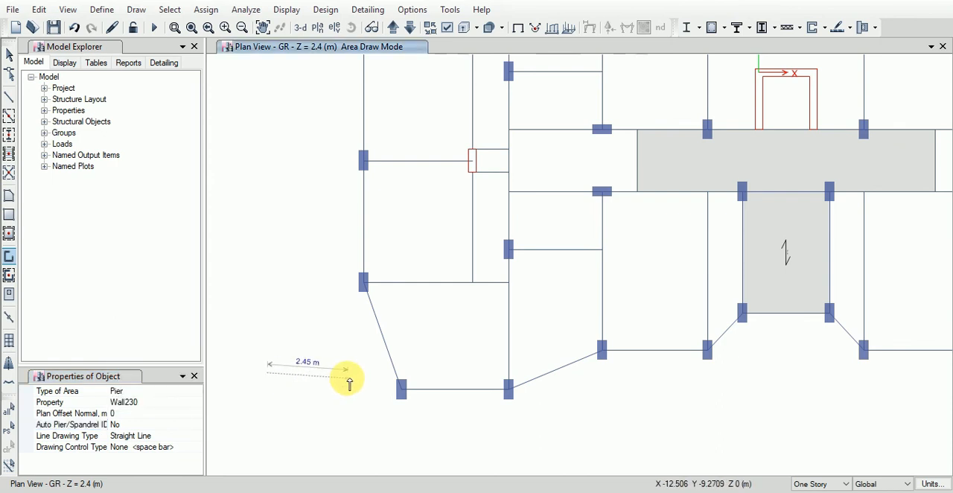
{"action": "key", "text": "Escape"}
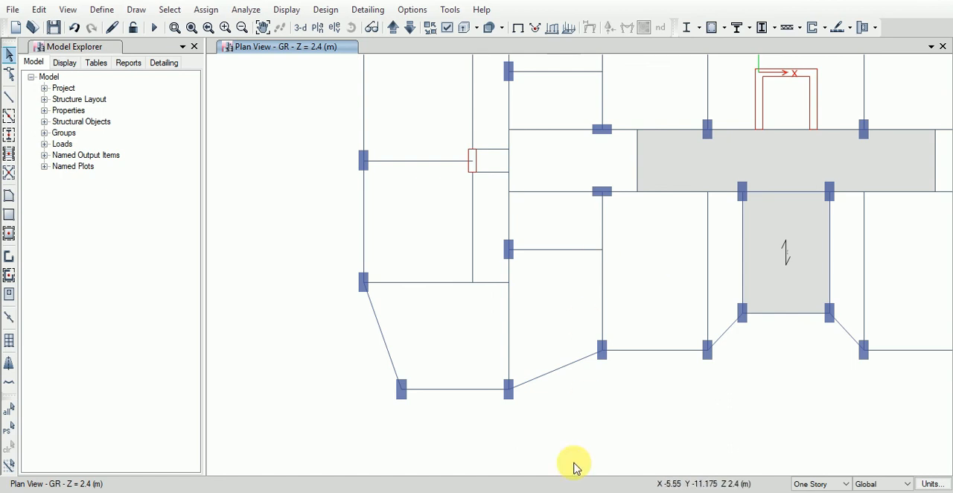
Step: Switch to the ETABS checklist spreadsheet, fill cell B41 about drawing retaining walls green, and select cell B42 about beam releases
{"action": "left_click", "coordinate": [535, 492]}
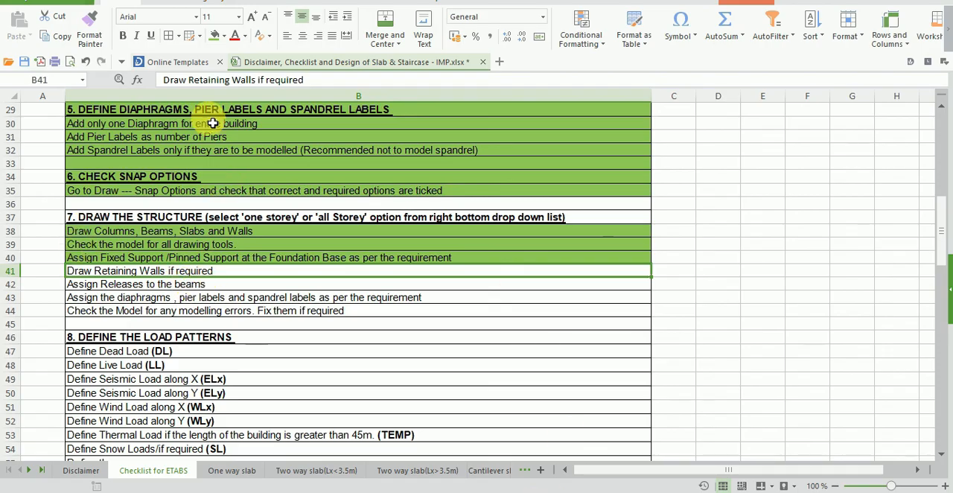
{"action": "left_click", "coordinate": [215, 35]}
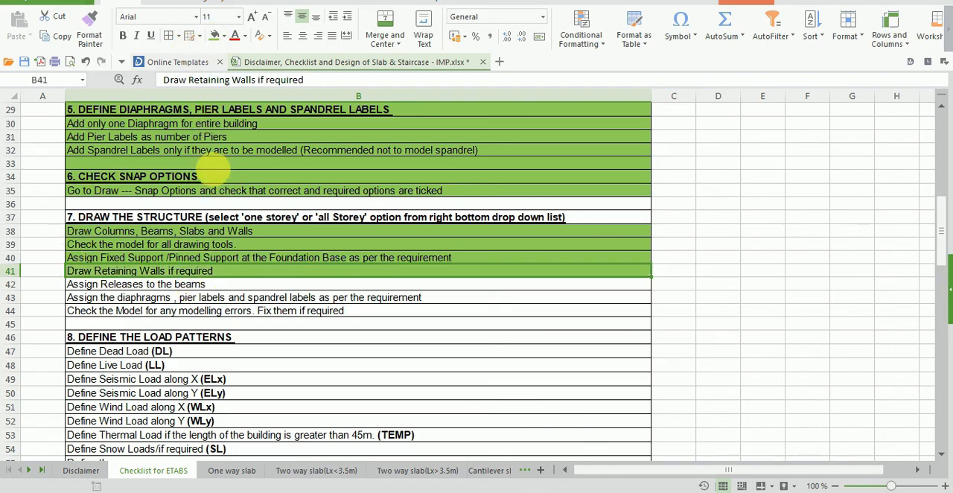
{"action": "left_click", "coordinate": [195, 284]}
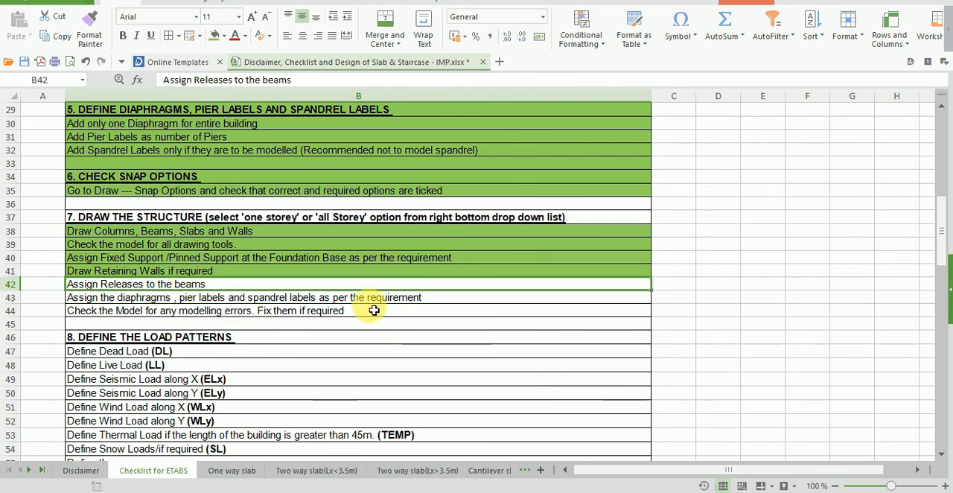